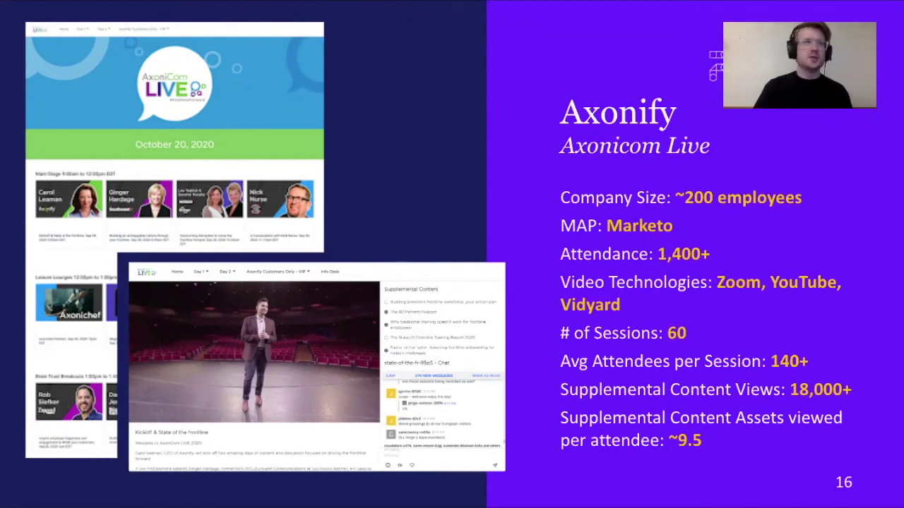
Advance the presentation to the LogRhythm slide, leave the slideshow and switch to the PathFactory Tour event in PathFactory.
key(Right)
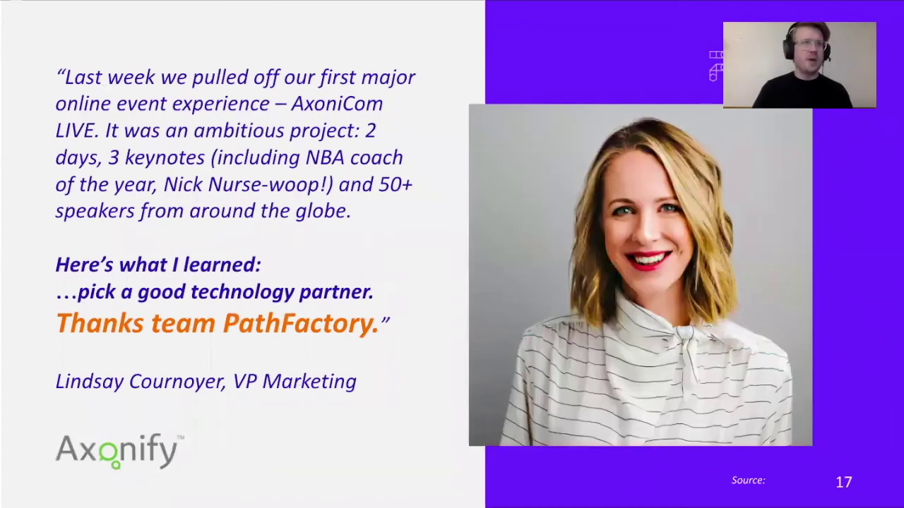
key(Right)
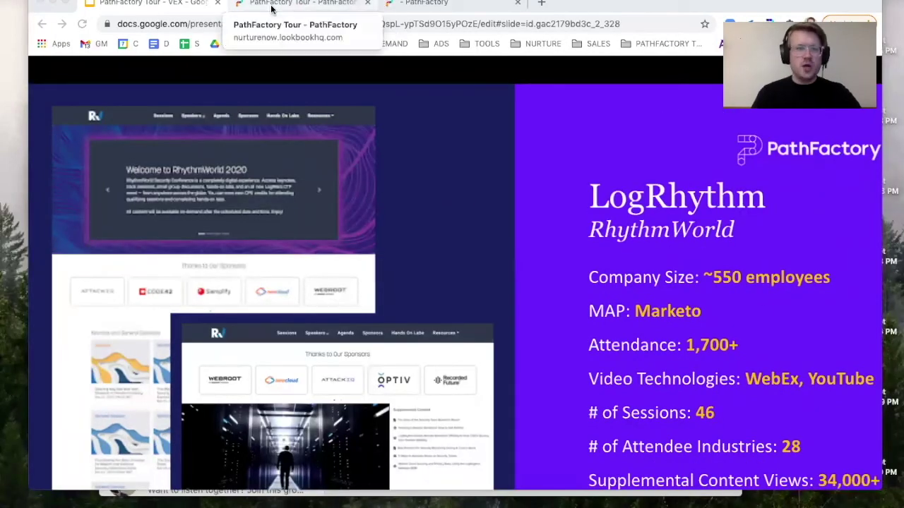
key(Escape)
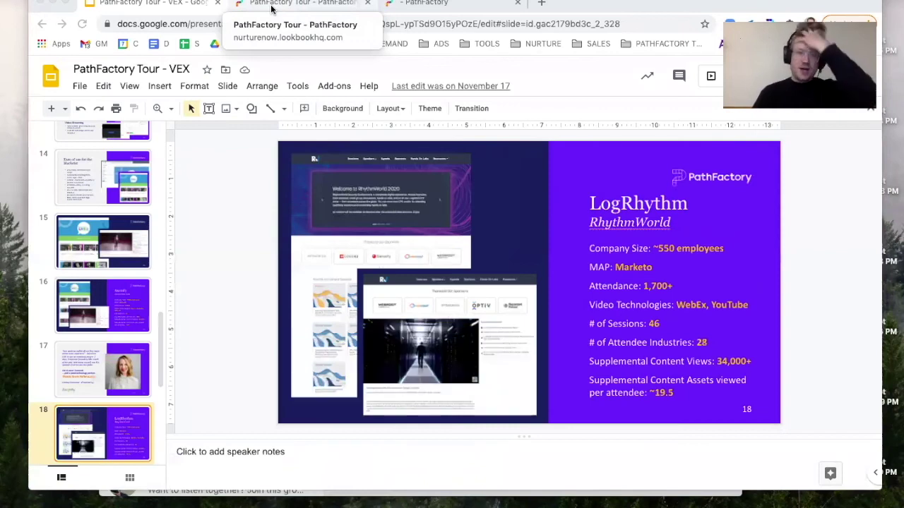
click(271, 7)
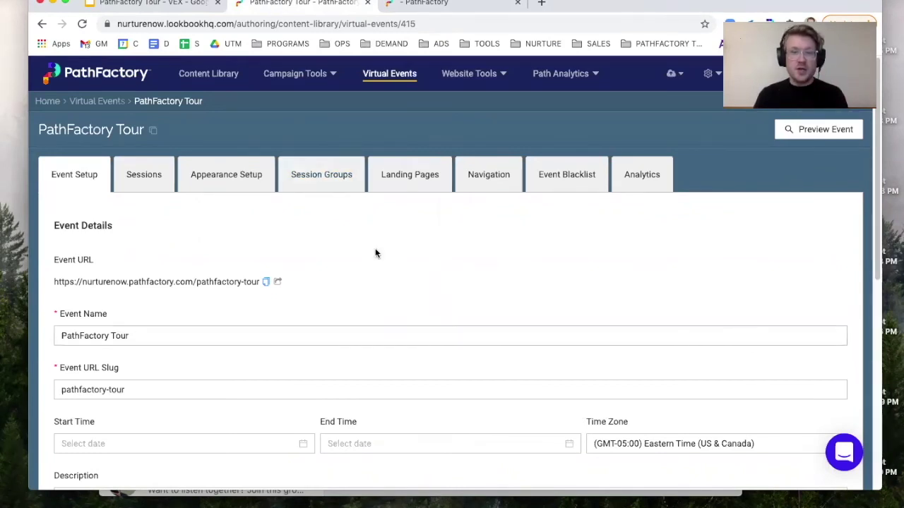
Examine the event setup details, including URL, name, slug, dates, attendee registration form, language, access protection and cookie consent.
scroll(374, 253, down, 3)
scroll(375, 253, up, 1)
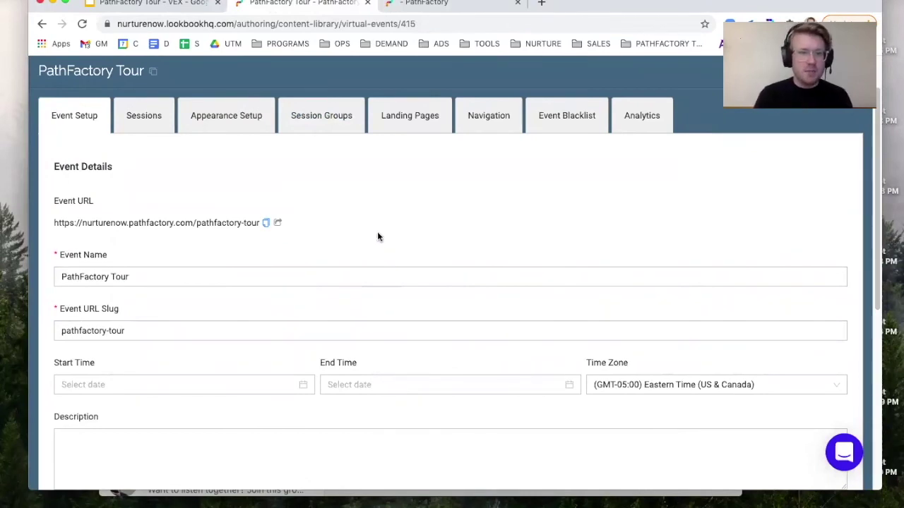
scroll(282, 205, up, 1)
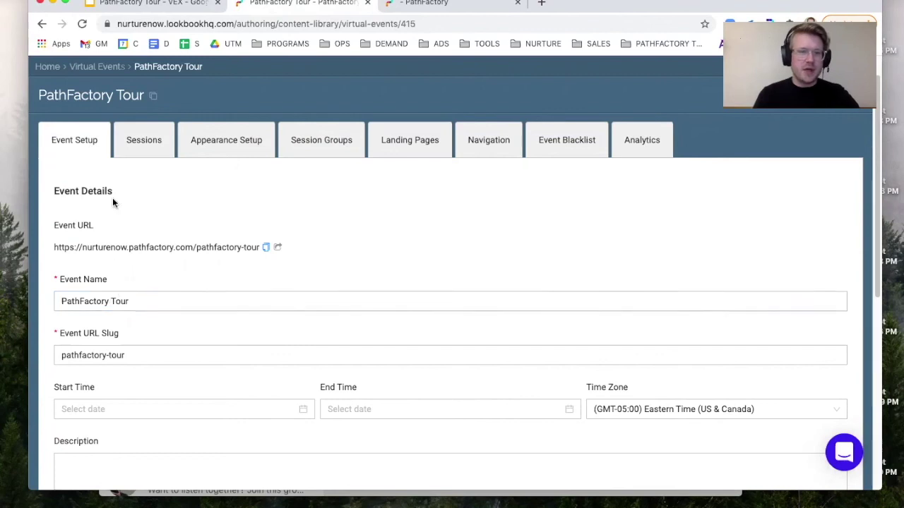
scroll(123, 282, down, 1)
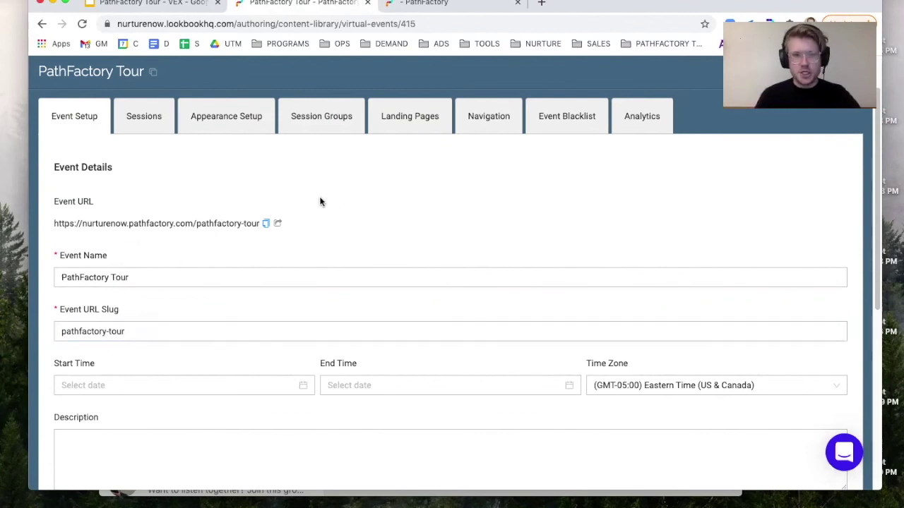
scroll(315, 233, down, 1)
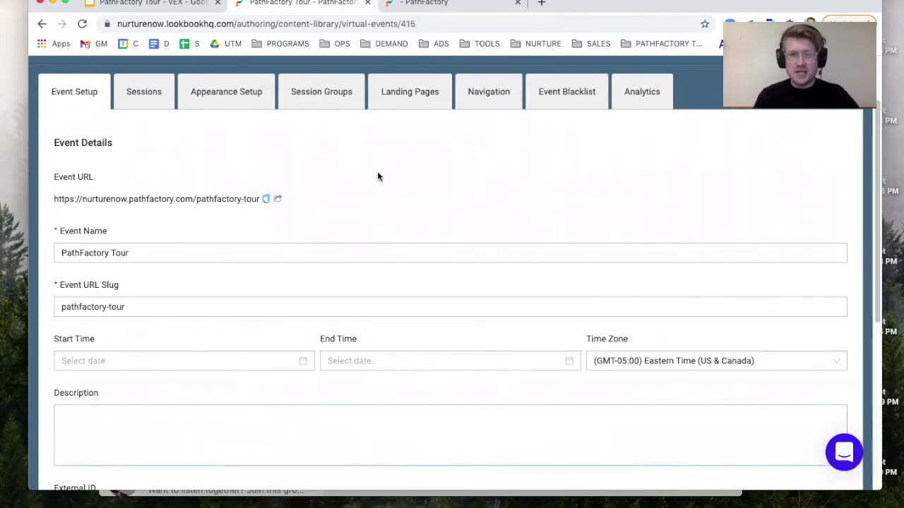
scroll(381, 166, down, 3)
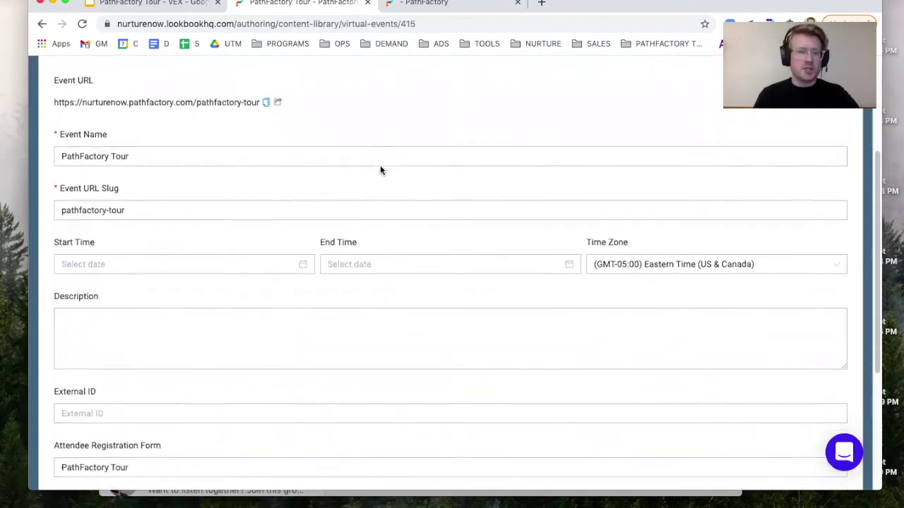
scroll(380, 170, down, 3)
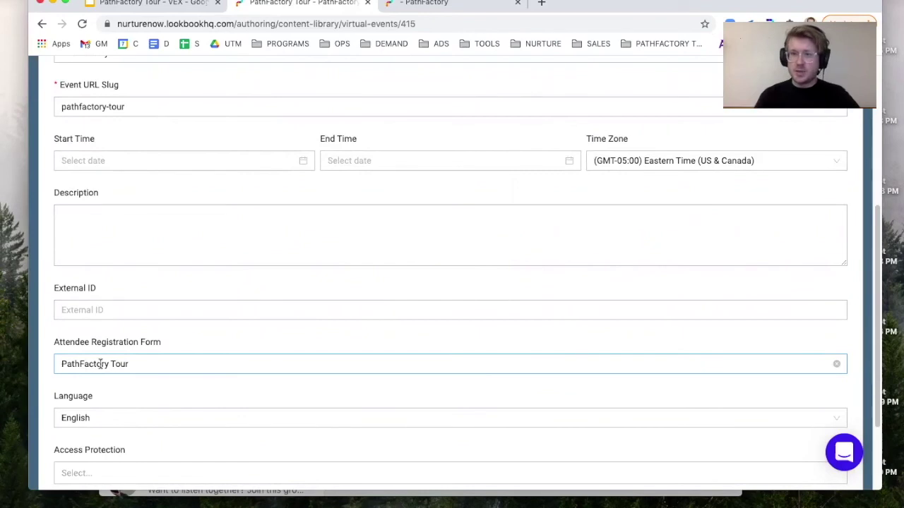
scroll(227, 285, down, 3)
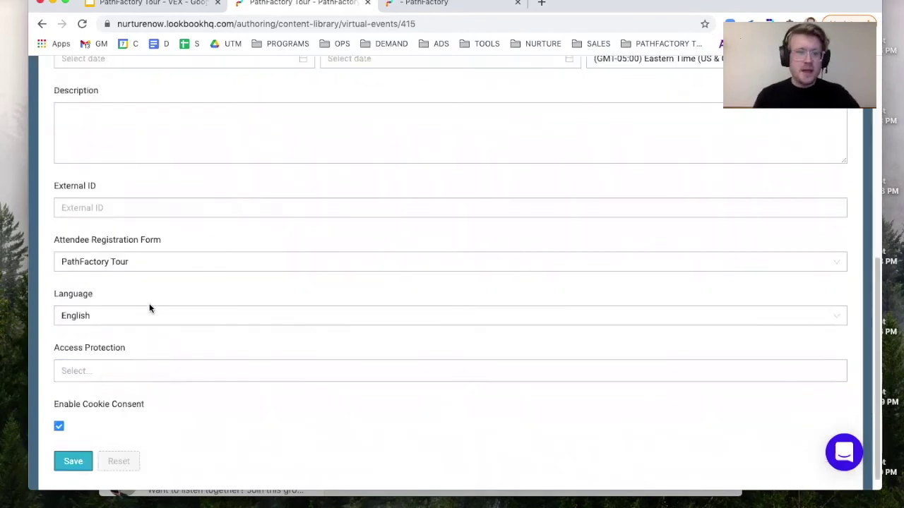
scroll(149, 308, up, 10)
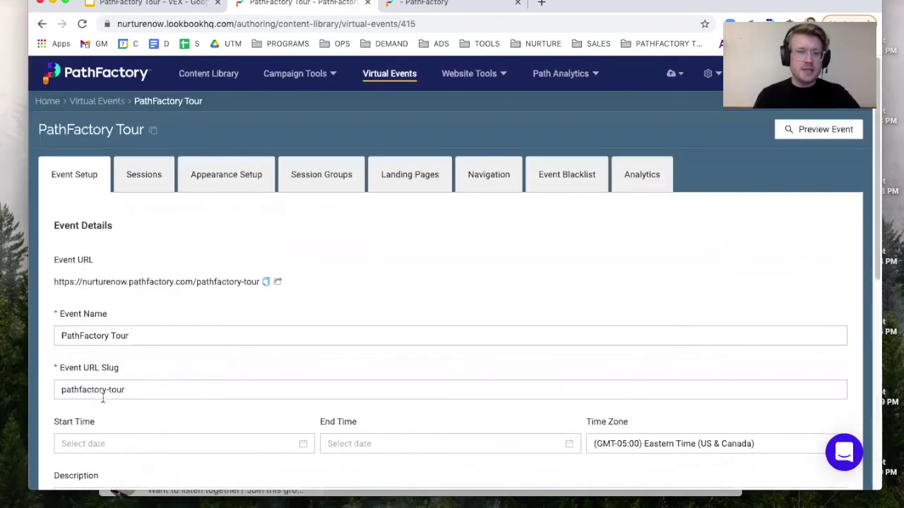
Show the event's sessions and open the configuration of the virtual event experience session.
click(136, 185)
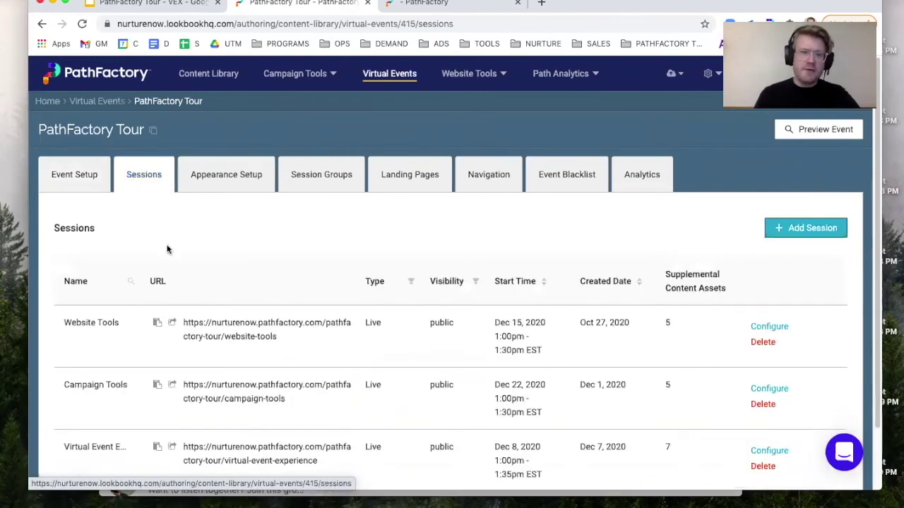
scroll(171, 249, down, 1)
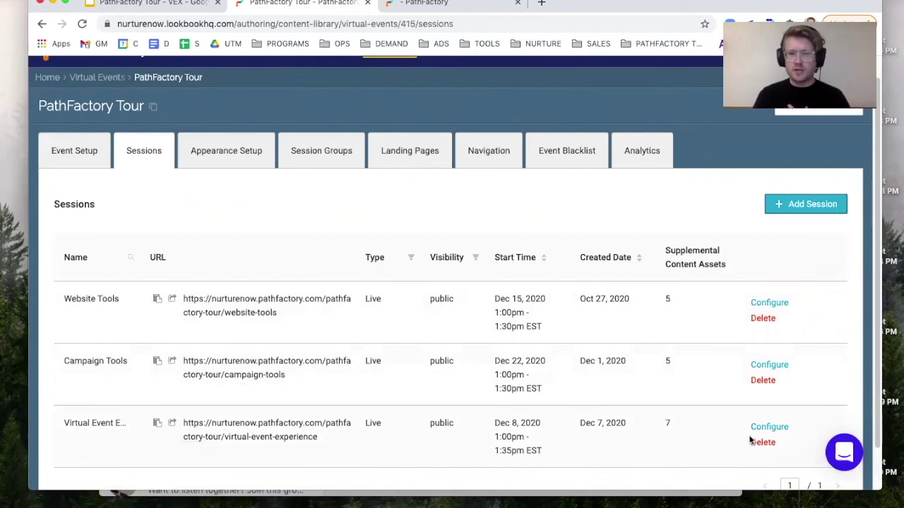
click(781, 428)
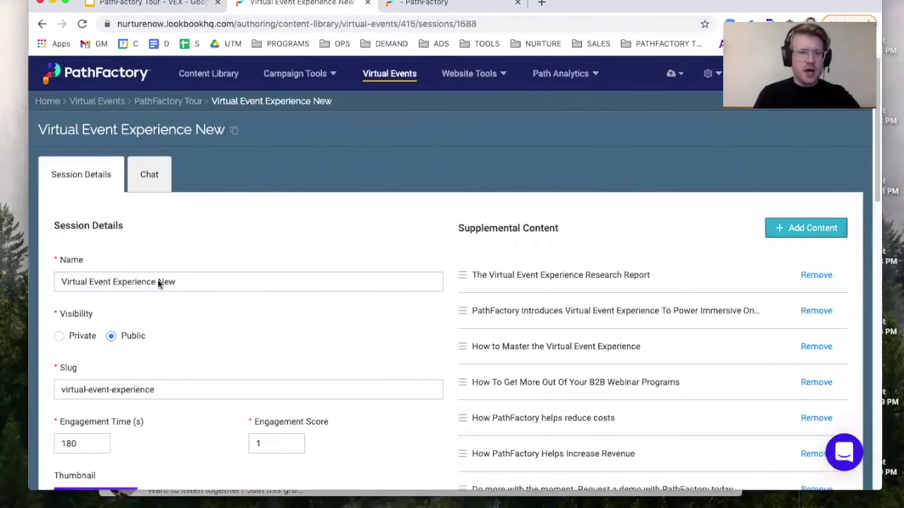
Remove the word "New" from the end of the session name.
double_click(166, 282)
key(BackSpace)
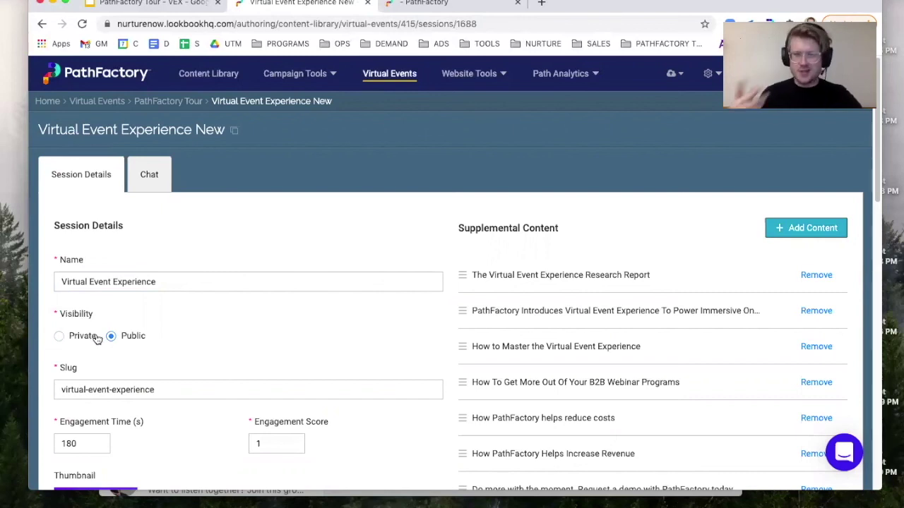
Examine the session's visibility, engagement time and score, thumbnail, description, session type, live schedule and live content video.
scroll(267, 272, down, 1)
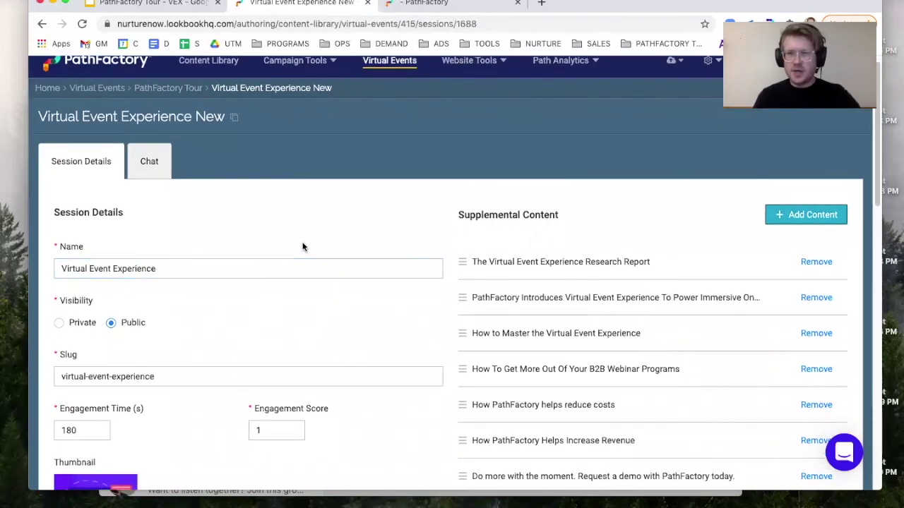
scroll(302, 247, down, 5)
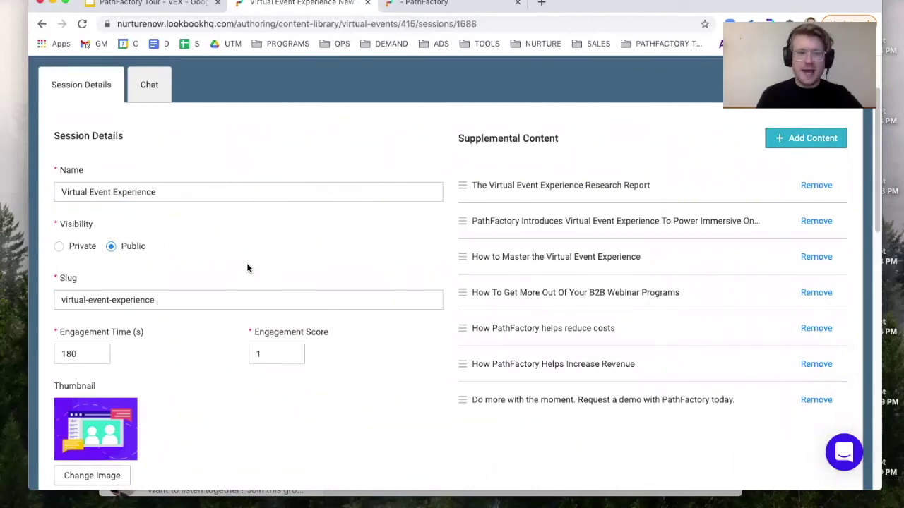
drag(59, 332, 101, 337)
click(107, 337)
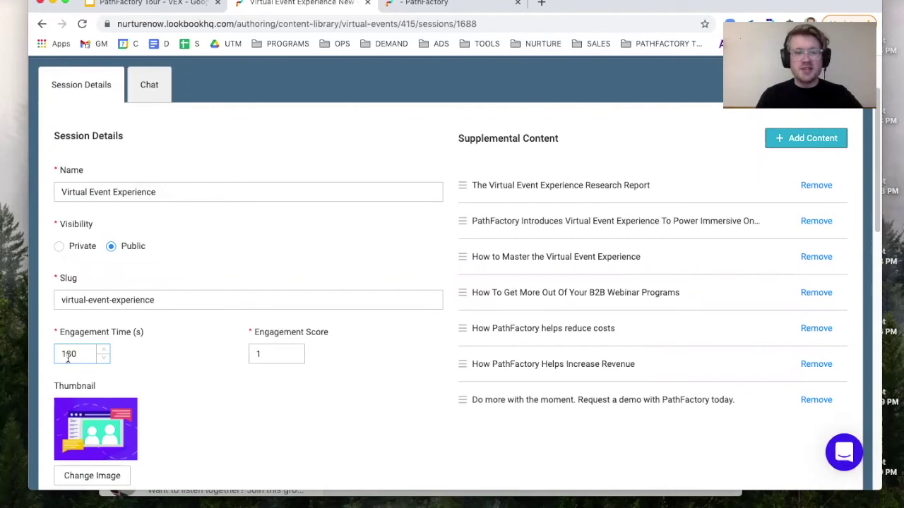
click(250, 357)
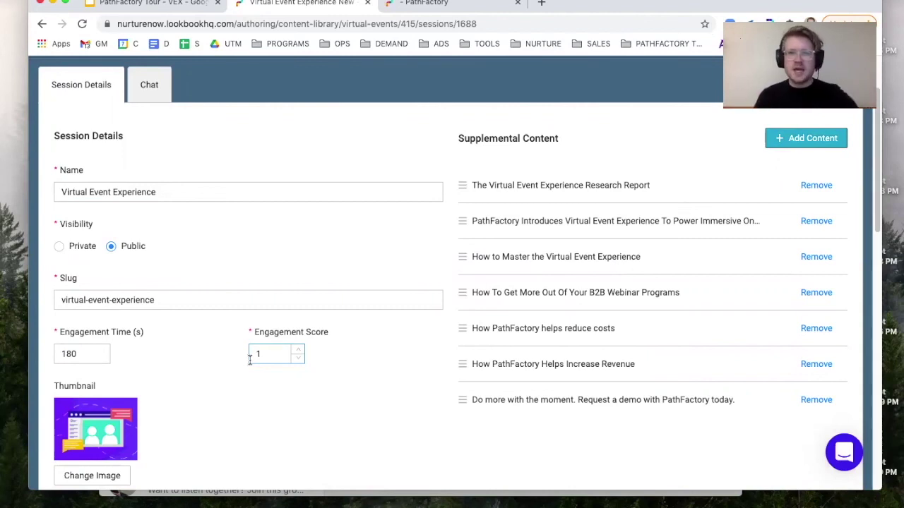
scroll(236, 346, down, 5)
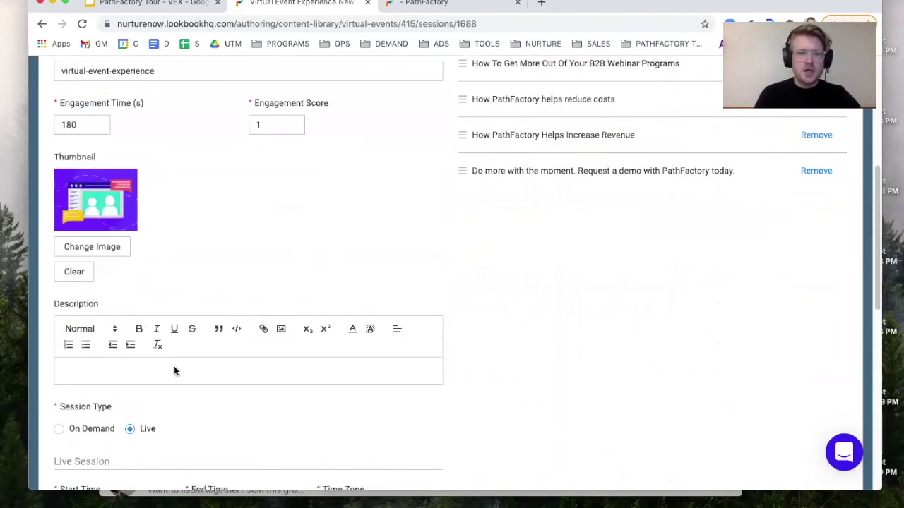
scroll(337, 173, down, 2)
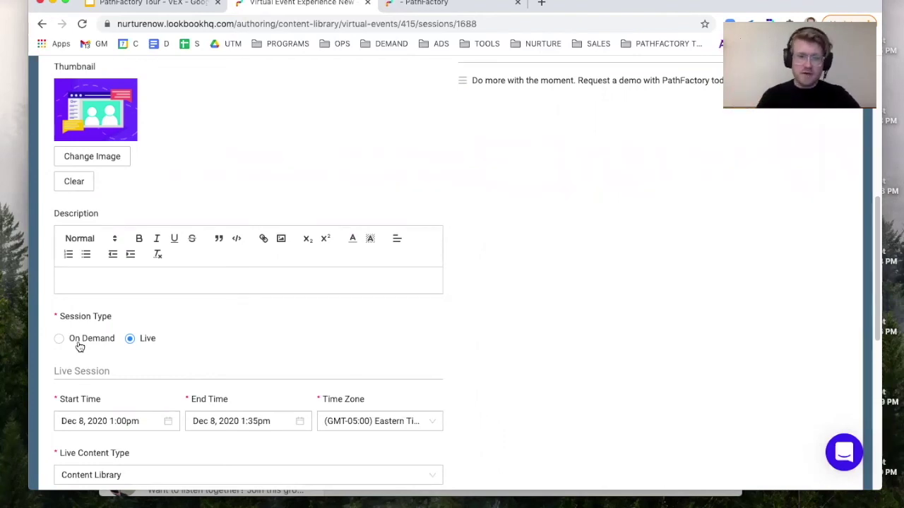
scroll(480, 289, down, 1)
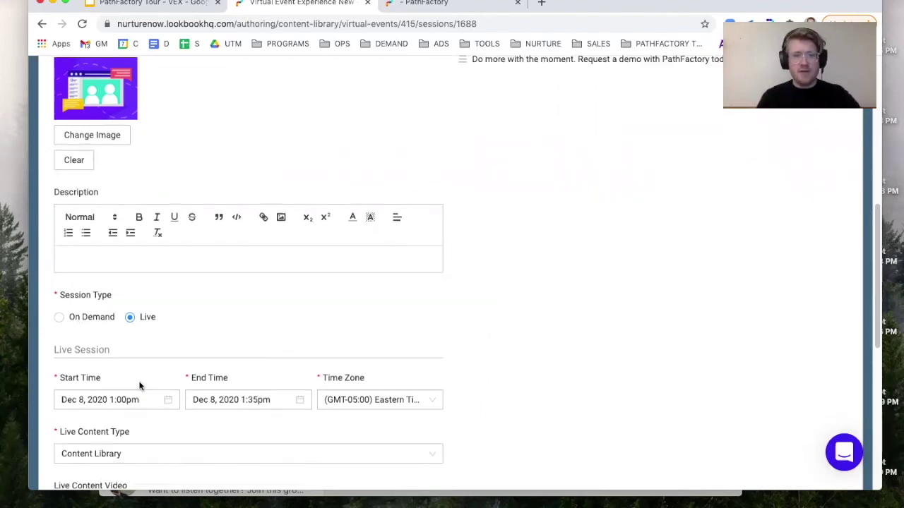
scroll(240, 389, down, 1)
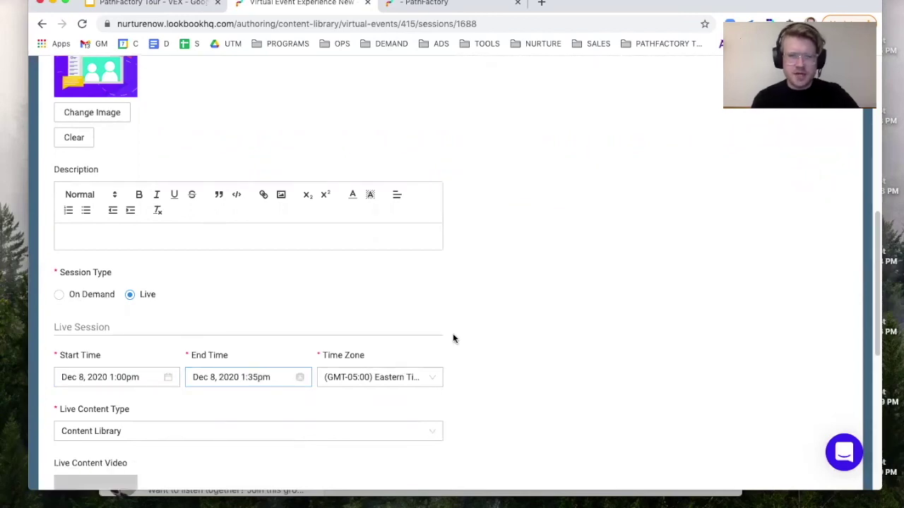
scroll(459, 304, down, 1)
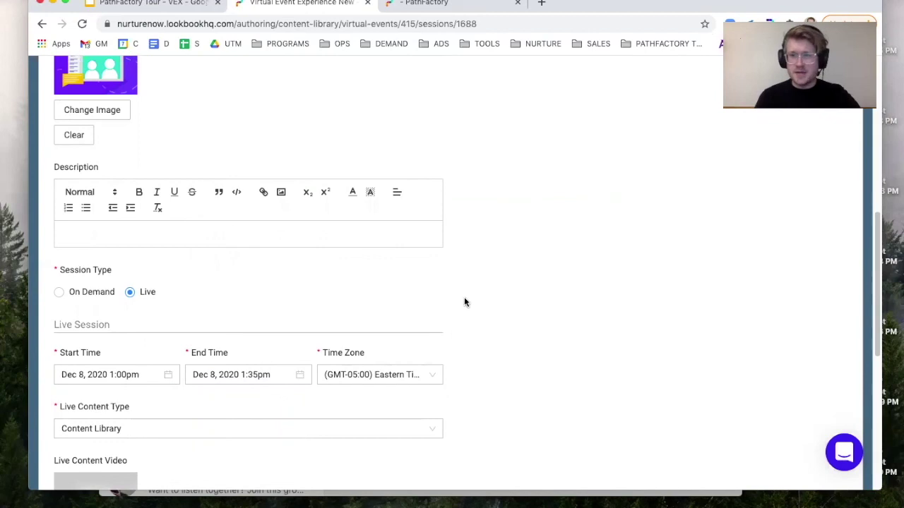
scroll(466, 300, down, 4)
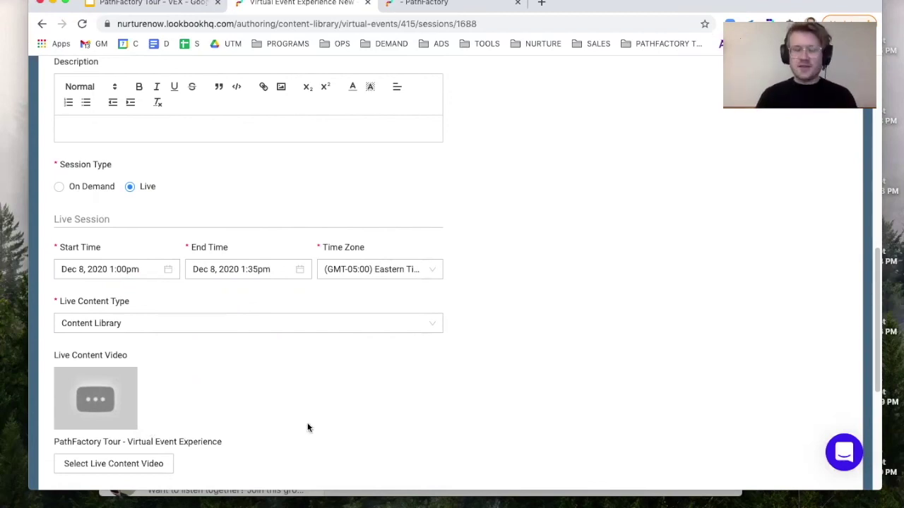
scroll(346, 389, down, 3)
Review the session's supplemental content and try to reorder the asset "How PathFactory Helps Increase Revenue".
scroll(445, 282, up, 7)
scroll(515, 318, up, 5)
scroll(547, 317, down, 4)
scroll(683, 405, up, 1)
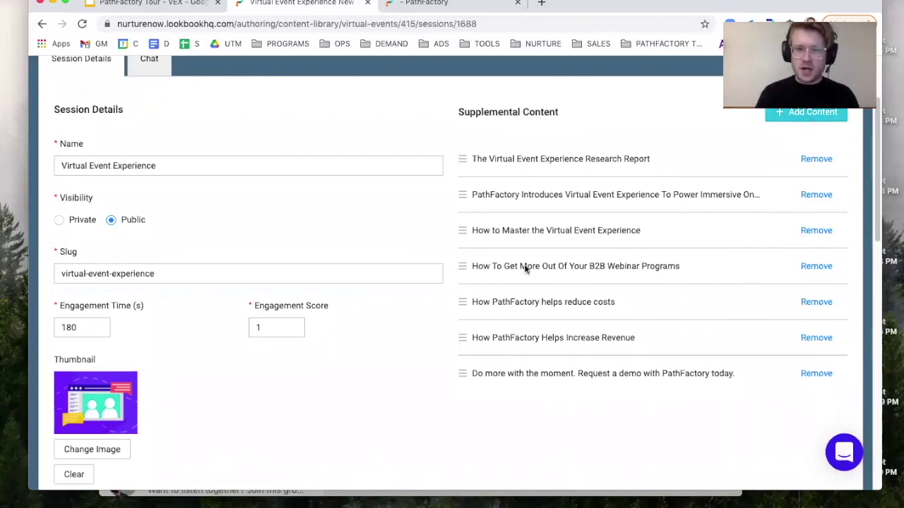
mouse_move(463, 338)
mouse_down()
mouse_move(464, 196)
mouse_move(470, 300)
mouse_move(461, 338)
mouse_up()
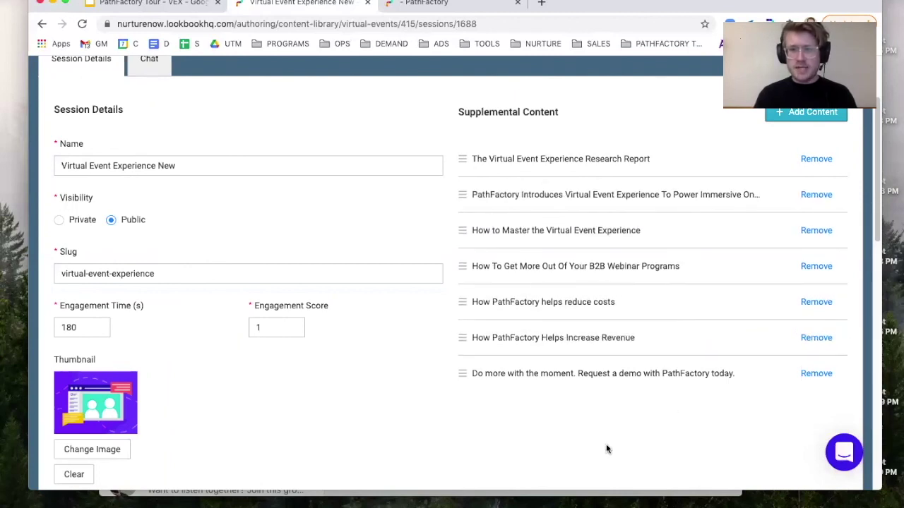
Check the session's chat settings and moderators, and return to the session details.
scroll(443, 217, up, 4)
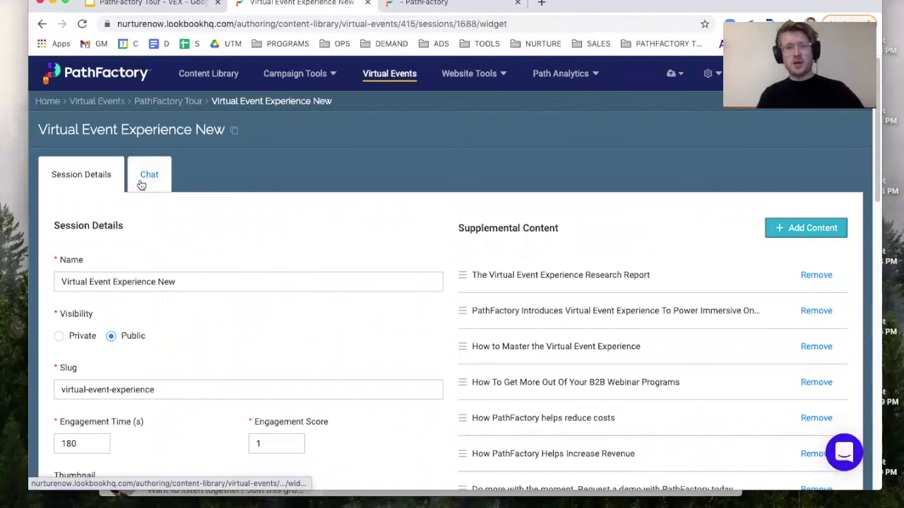
click(145, 183)
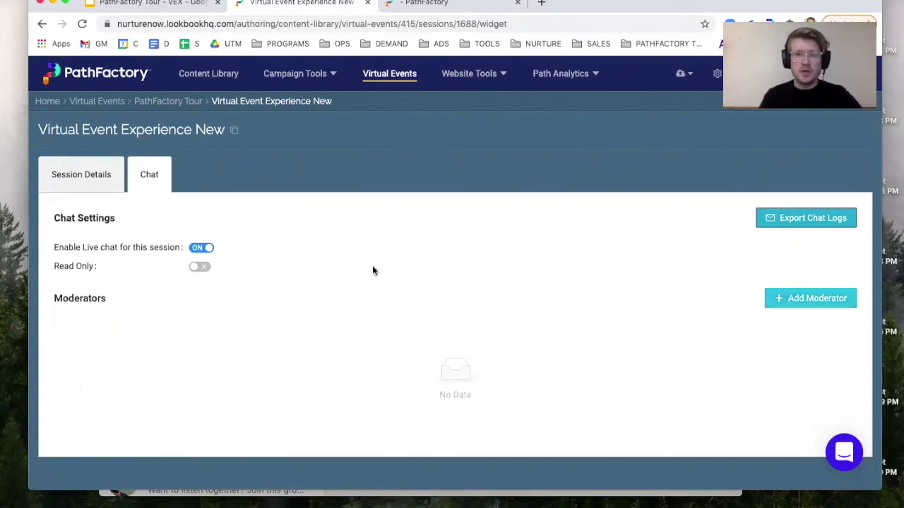
click(94, 168)
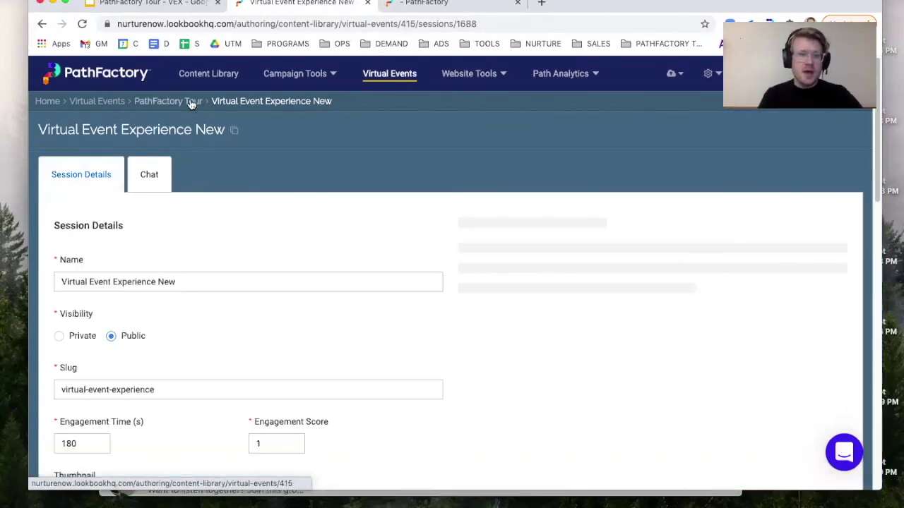
Go back to the PathFactory Tour event and show its appearance setup with the landing page preview.
click(202, 102)
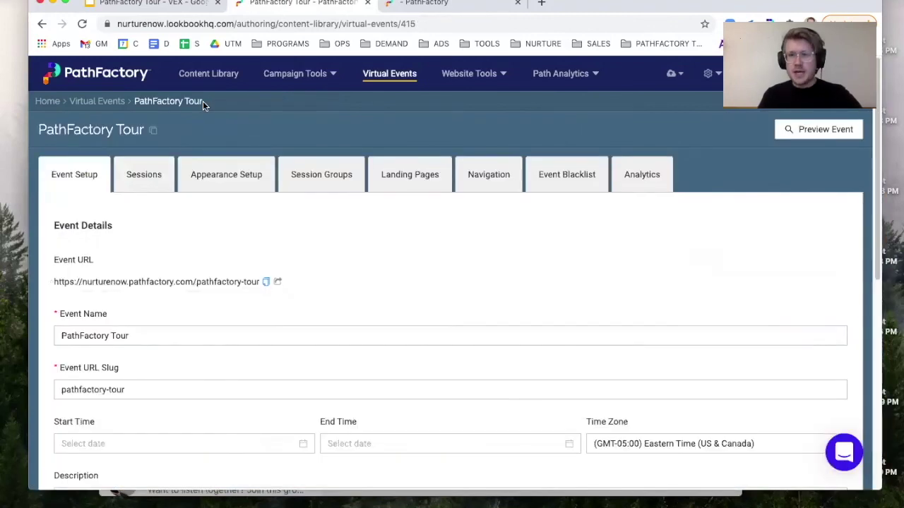
click(260, 185)
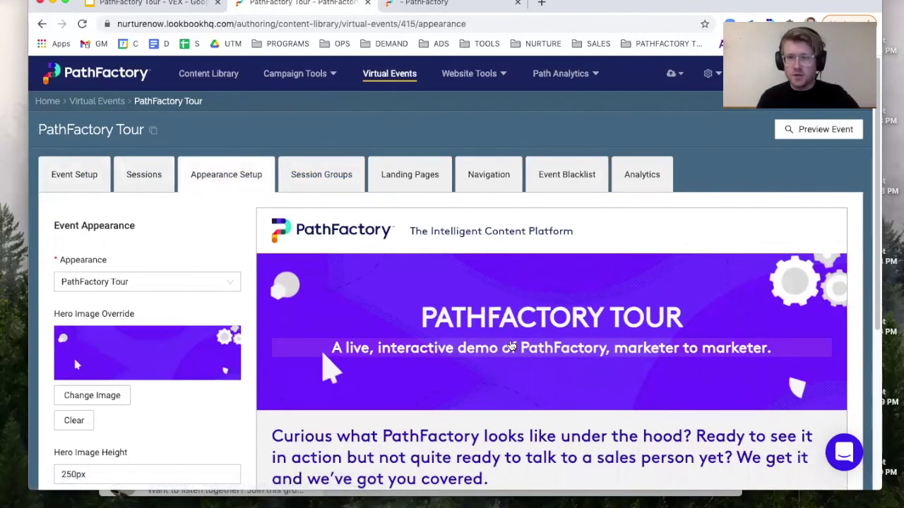
scroll(512, 346, down, 2)
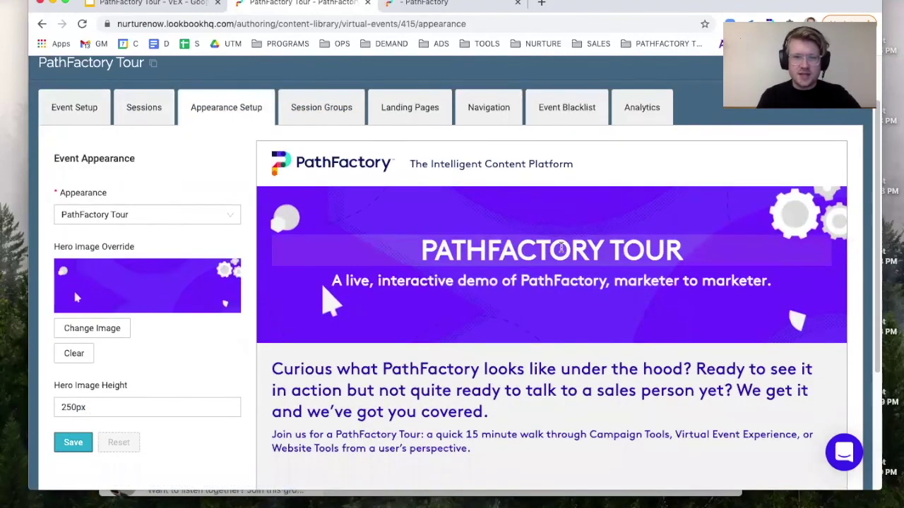
Try adding "HELLO!" to the hero title directly in the landing page preview, and discard the edit.
click(562, 247)
text(HELLO!)
key(BackSpace)
key(BackSpace)
key(BackSpace)
key(BackSpace)
key(BackSpace)
key(BackSpace)
key(BackSpace)
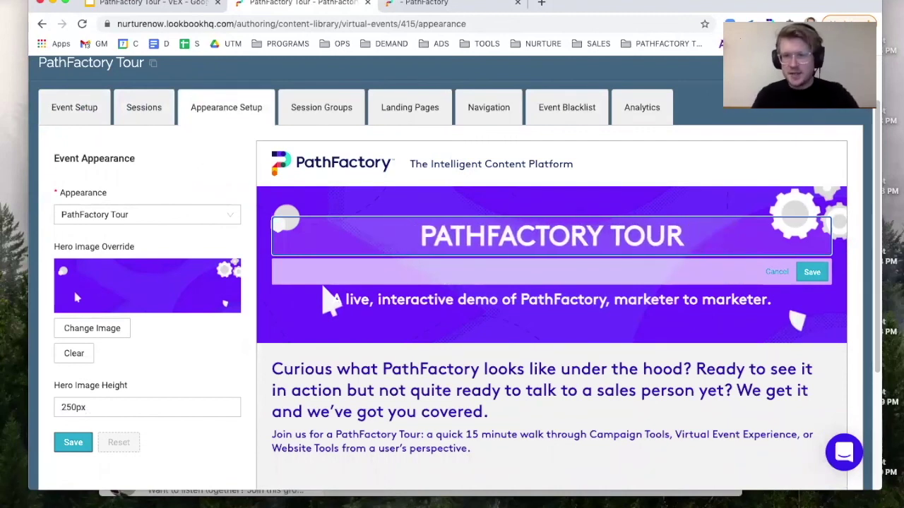
click(777, 272)
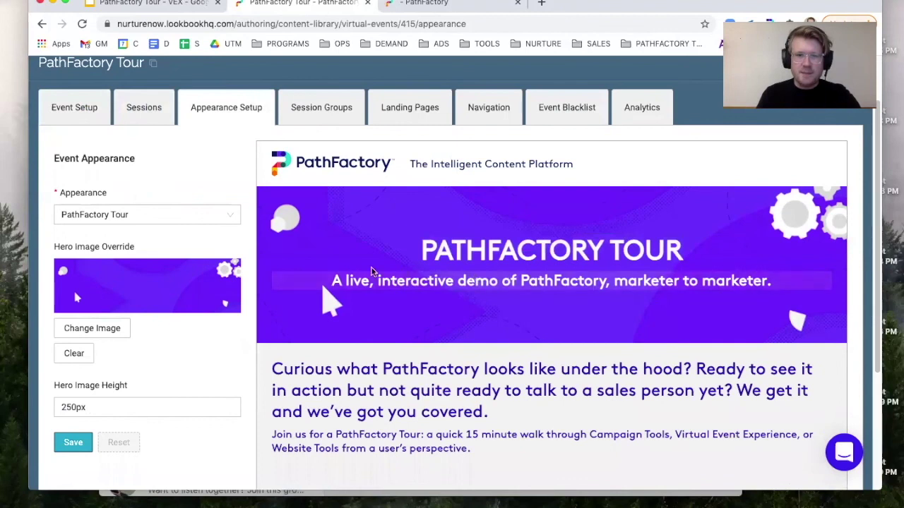
Look over the landing page preview, and check the sessions in the groups "On the next PathFactory Tour:" and "And don't miss:".
scroll(449, 367, down, 3)
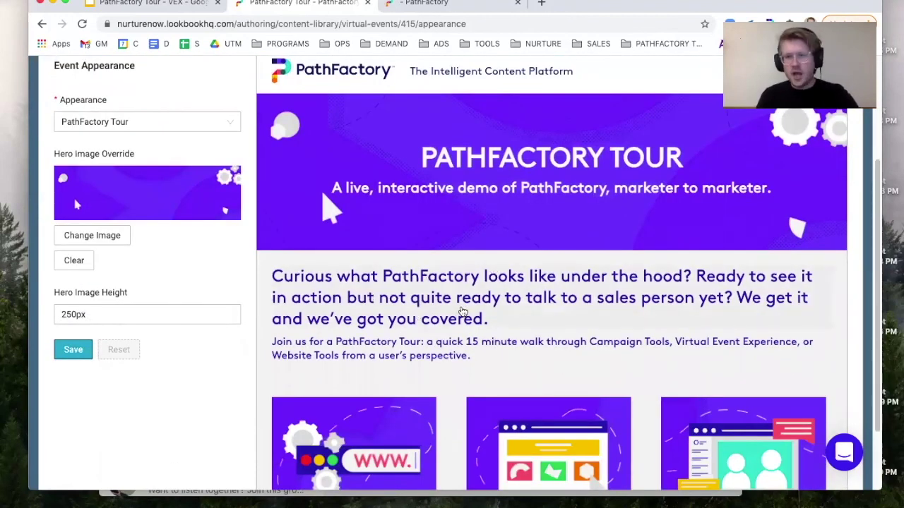
scroll(492, 315, down, 3)
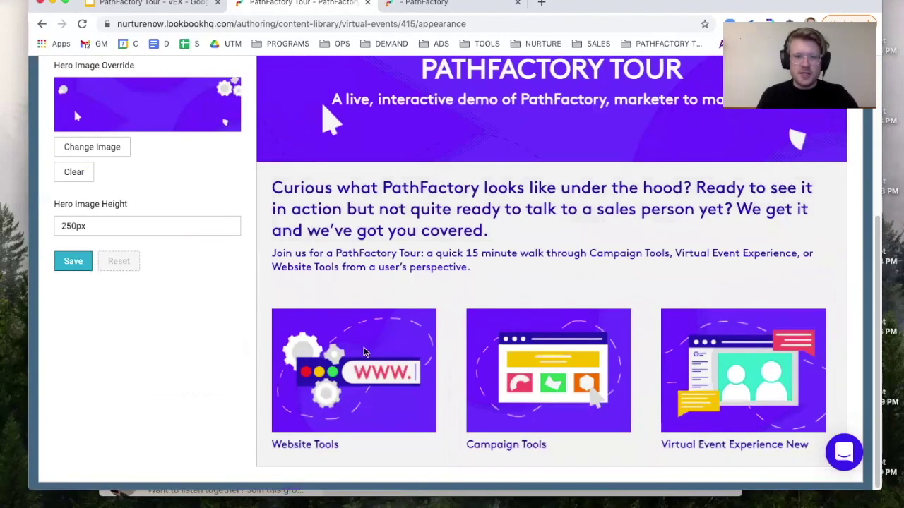
scroll(414, 332, up, 4)
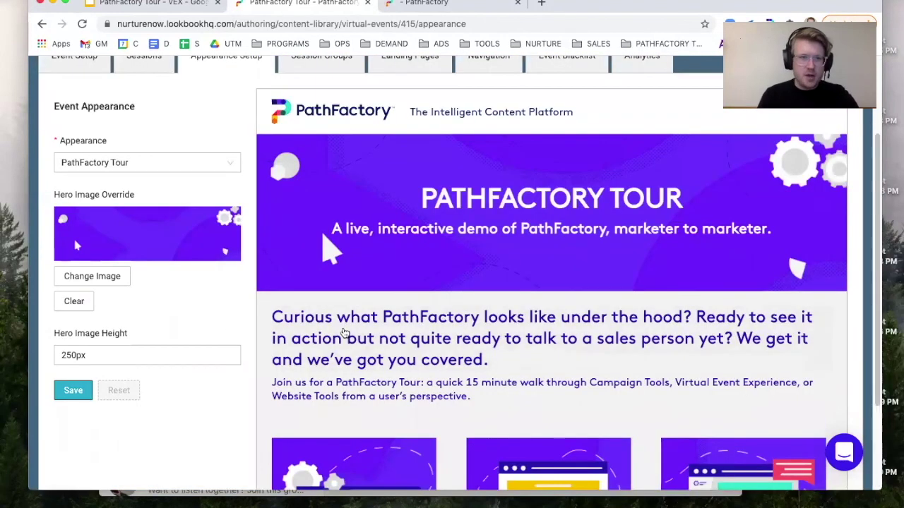
scroll(344, 332, up, 3)
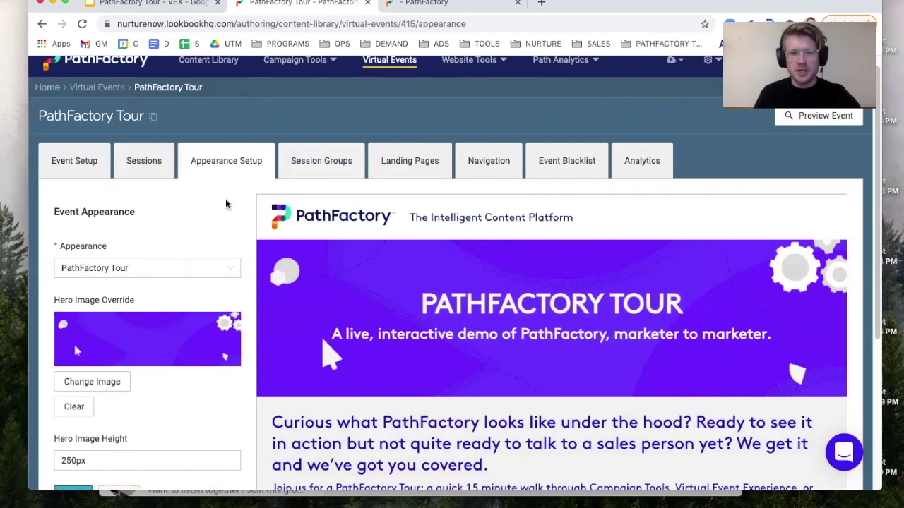
click(306, 174)
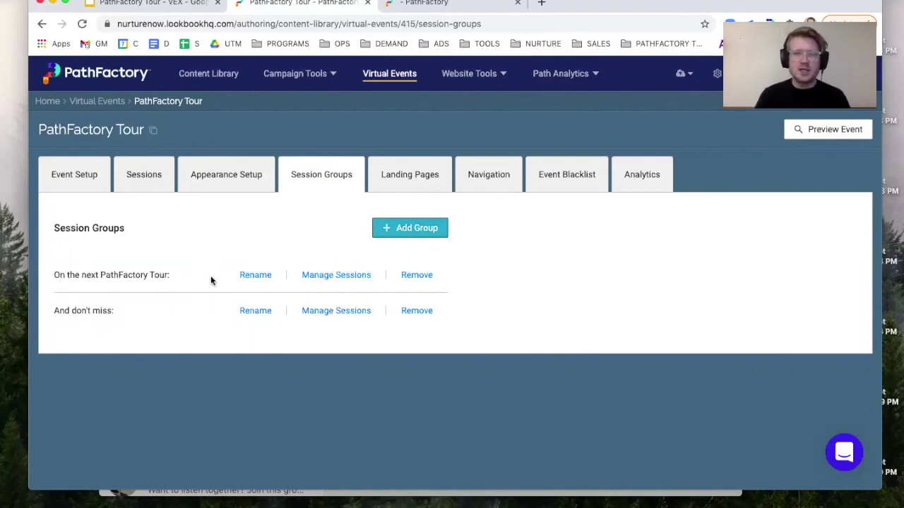
click(343, 276)
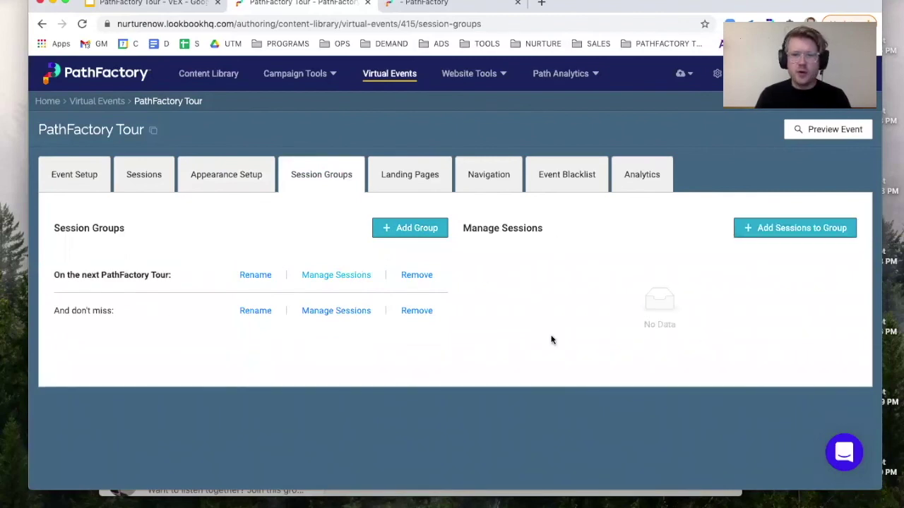
click(321, 312)
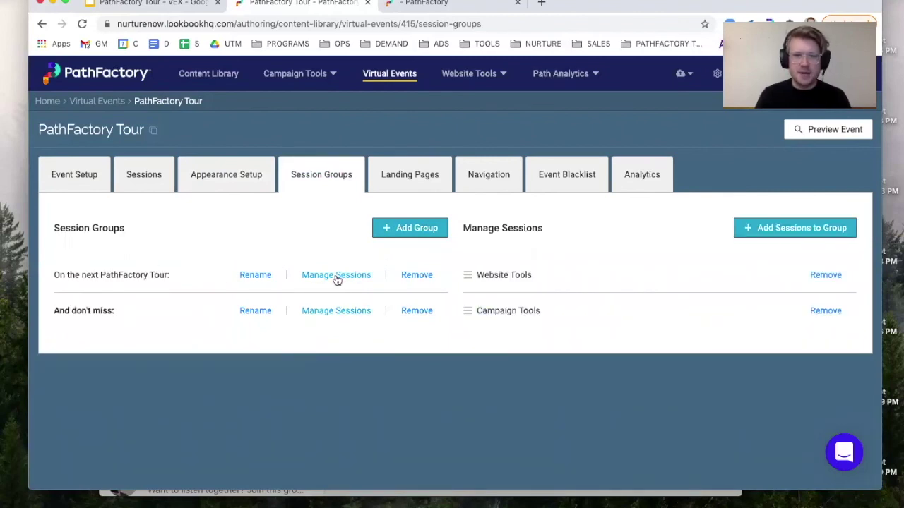
Add the session "Virtual Event Experience New" to the group "On the next PathFactory Tour:".
click(337, 277)
click(770, 230)
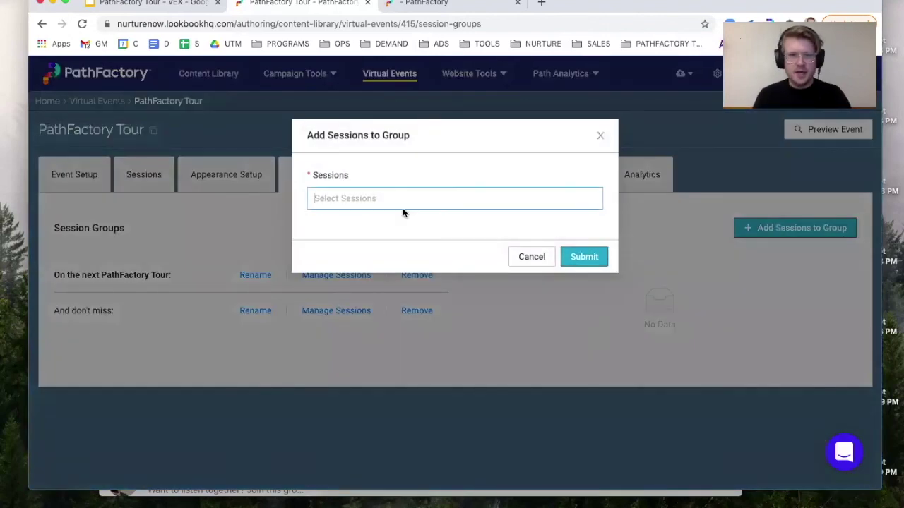
click(403, 210)
click(373, 250)
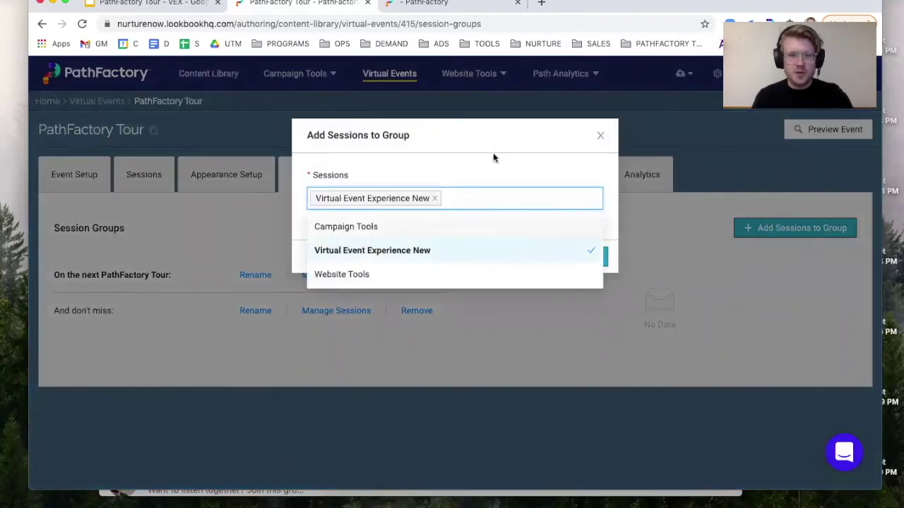
click(605, 258)
click(585, 256)
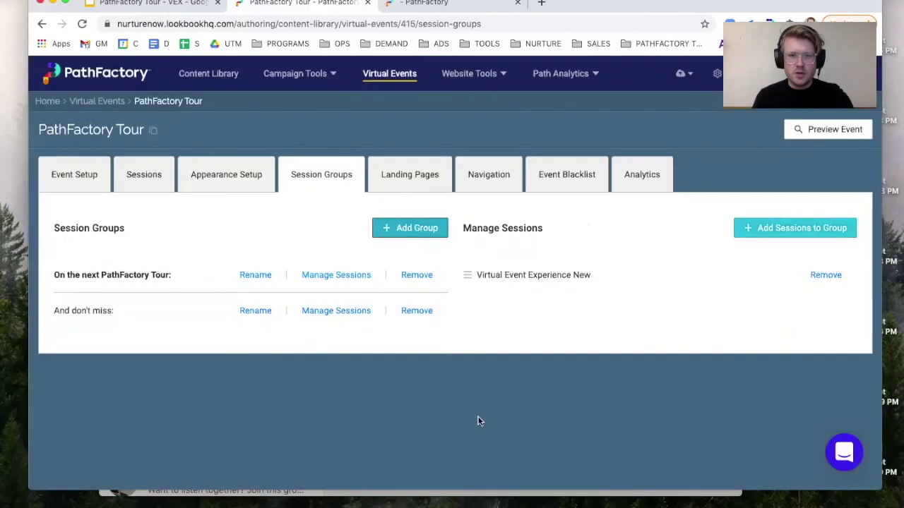
Show the event's landing pages, and examine the Session Overview analytics of The 2020 Marketing Research Retrospective event.
click(395, 189)
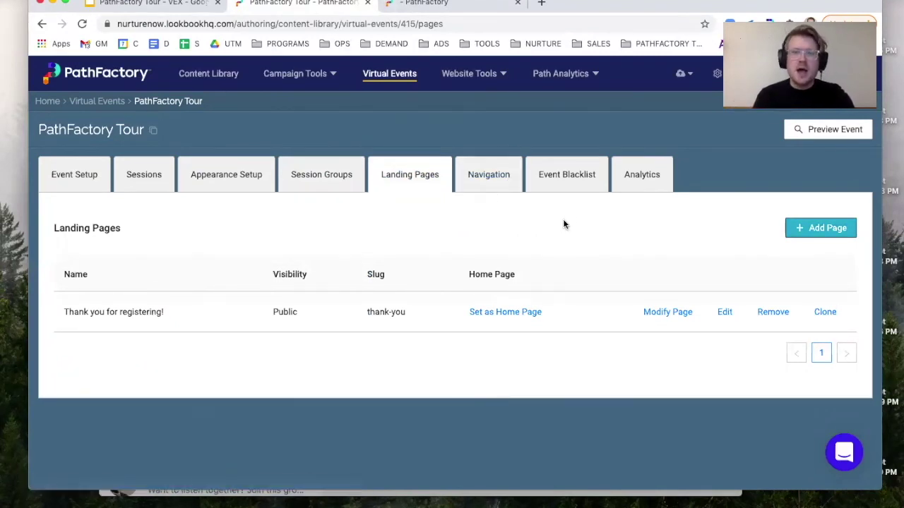
click(439, 4)
click(381, 85)
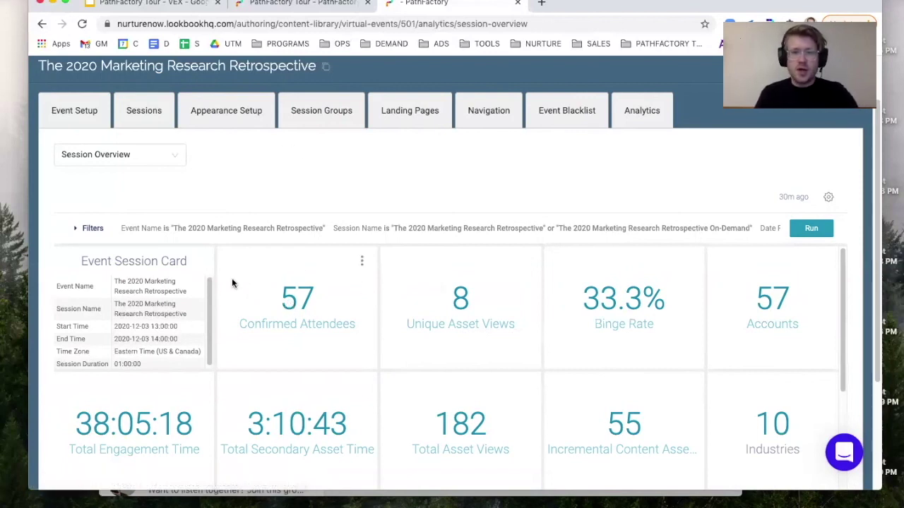
scroll(230, 275, down, 1)
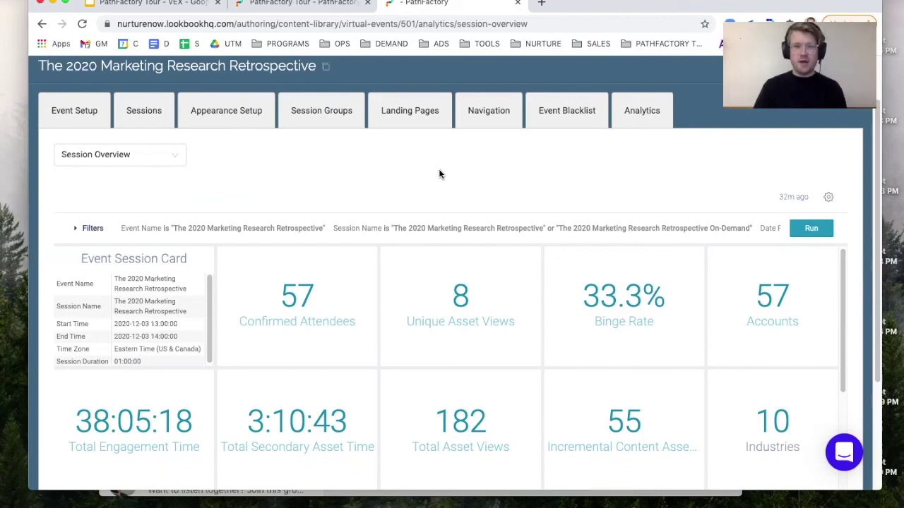
View the session list of The 2020 Marketing Research Retrospective, and return to the PathFactory Tour event's session list.
click(158, 113)
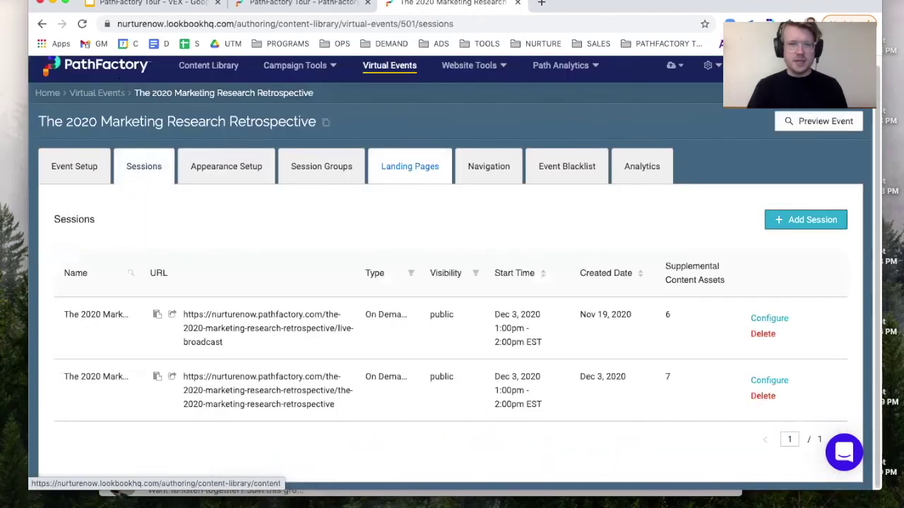
key(ctrl+shift+Tab)
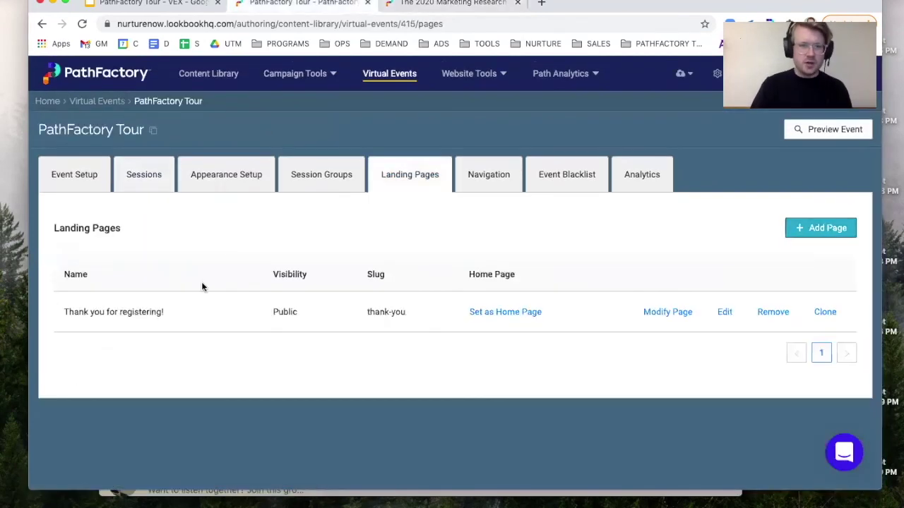
click(161, 182)
scroll(448, 464, down, 2)
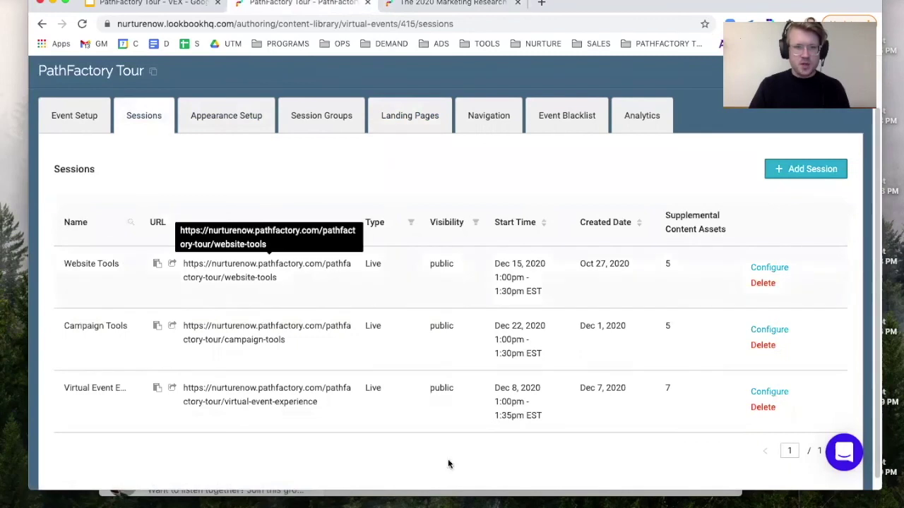